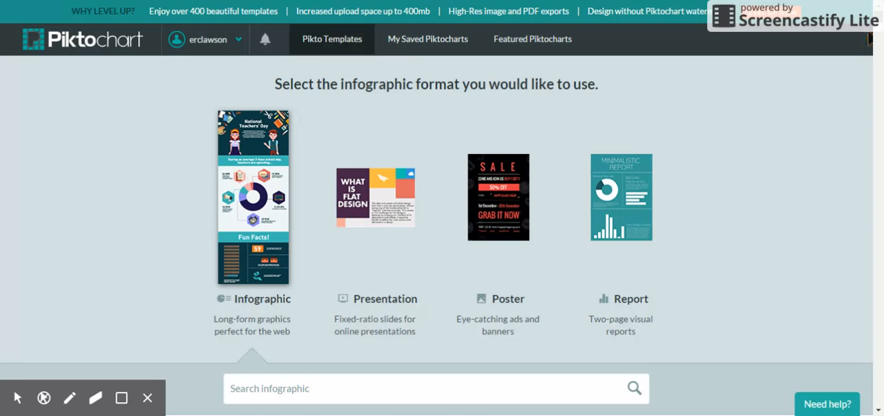
Look through the free infographic templates and enter "education" as the template search term.
scroll(869, 39, down, 6)
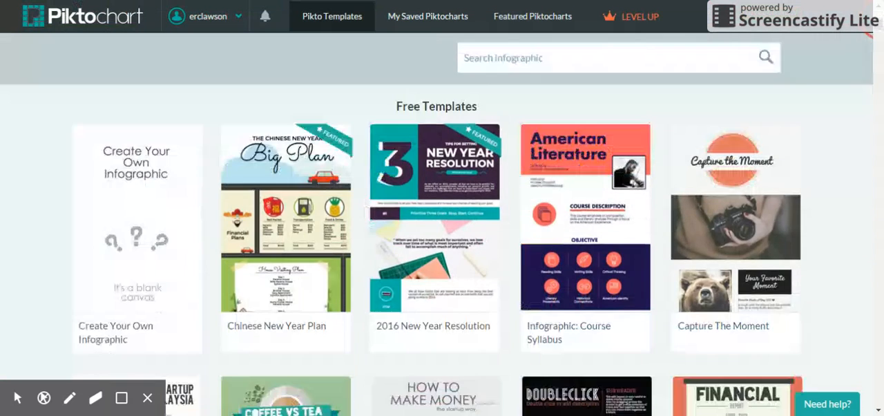
scroll(442, 248, down, 6)
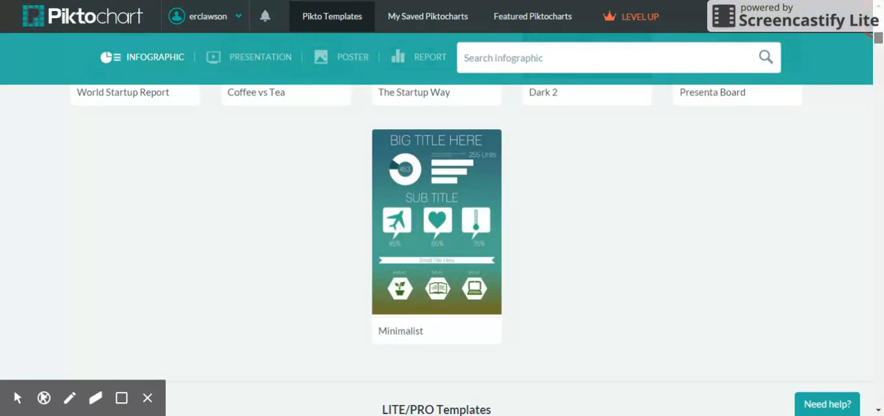
scroll(869, 37, up, 12)
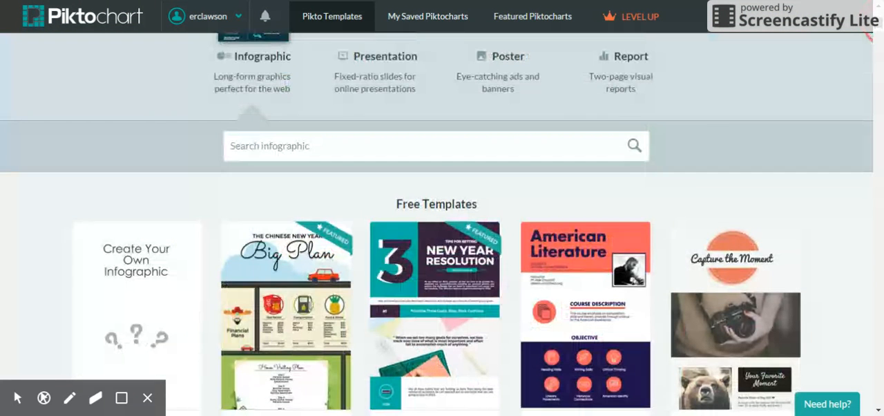
click(511, 151)
text(education)
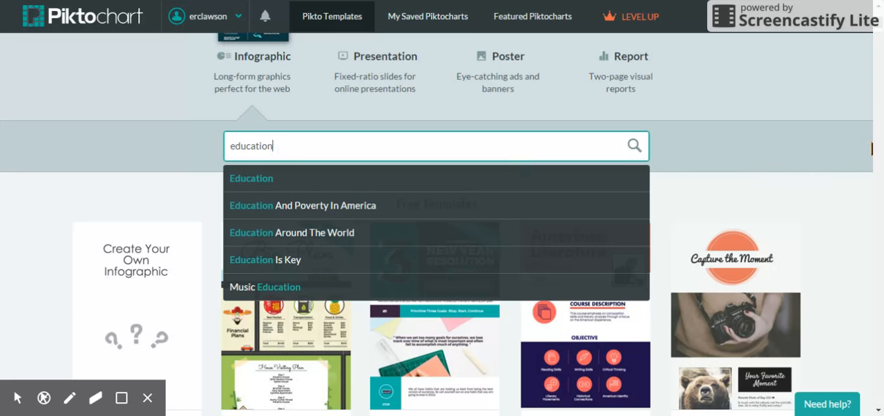
Create a new infographic from the free Minimalist template and look over its layout.
scroll(872, 149, down, 5)
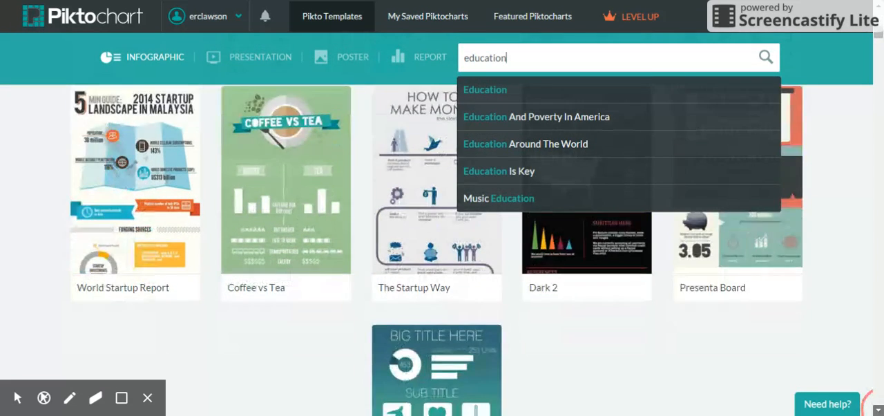
click(878, 410)
click(877, 411)
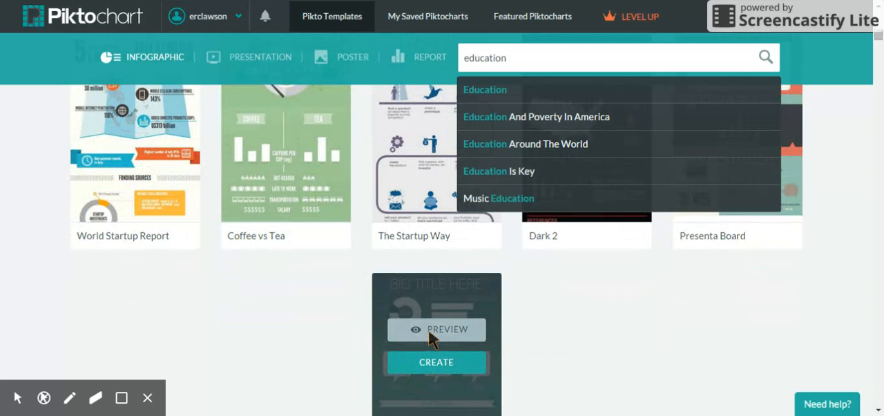
click(429, 359)
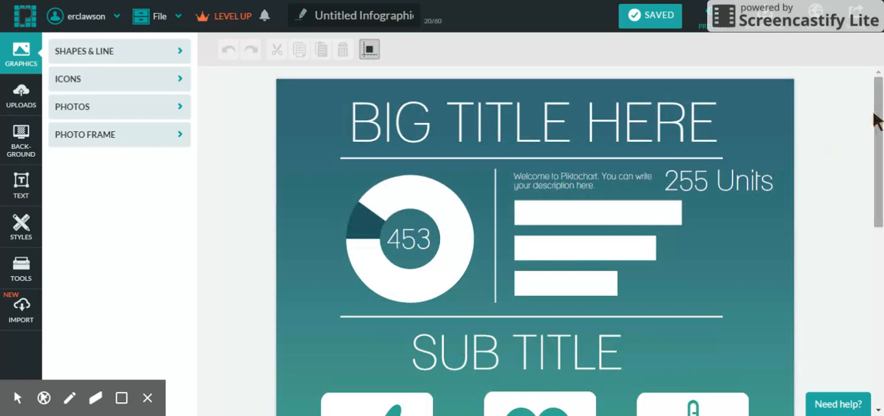
scroll(880, 119, down, 7)
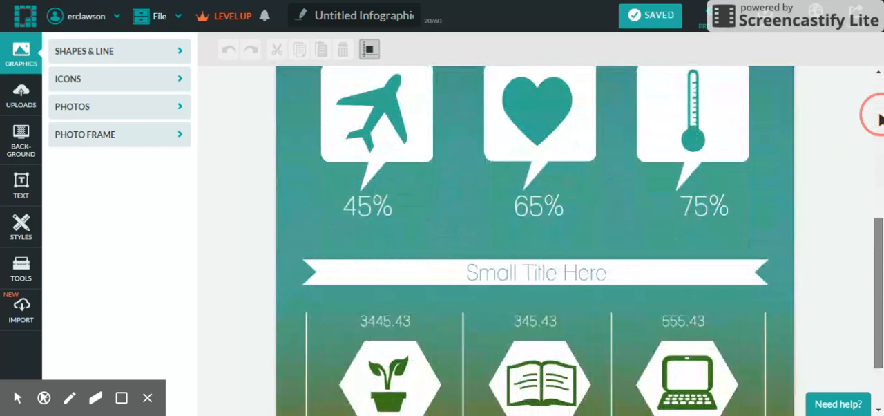
scroll(880, 119, up, 7)
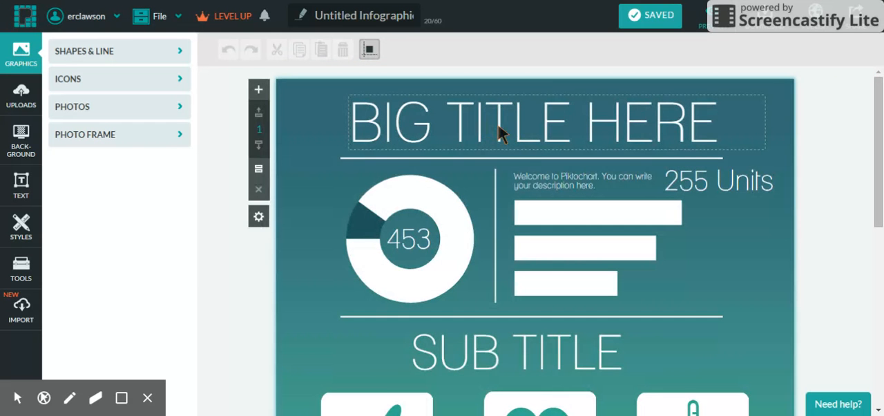
Replace the "BIG TITLE HERE" heading with "SPORTS NUTRITION".
click(499, 133)
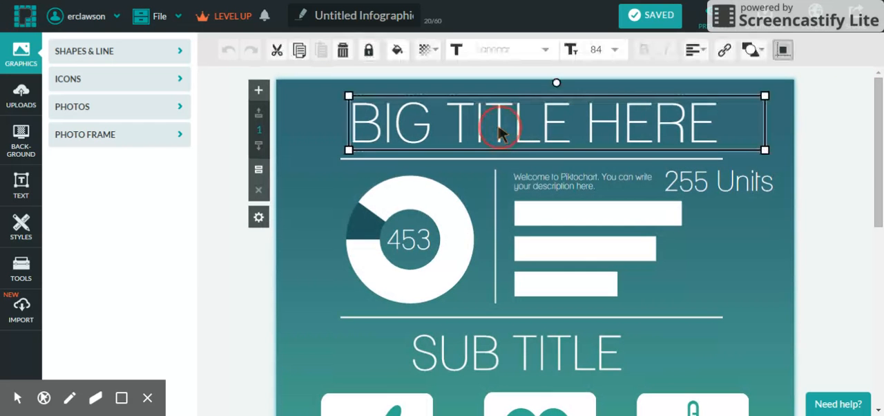
double_click(498, 133)
text(SPOR)
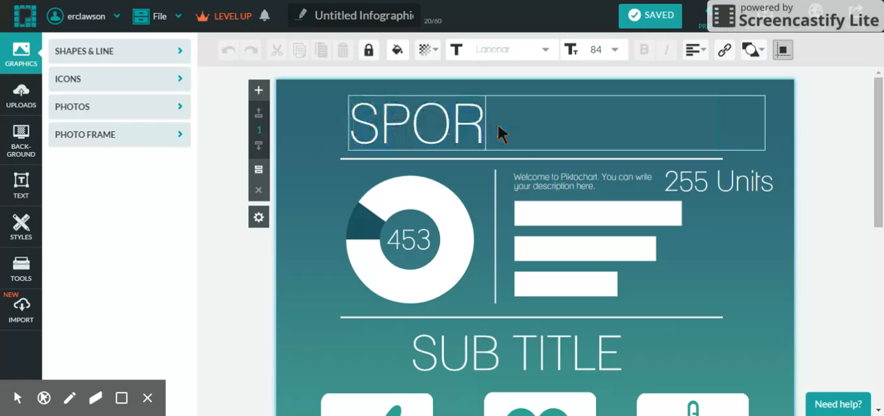
text(TS NUTR)
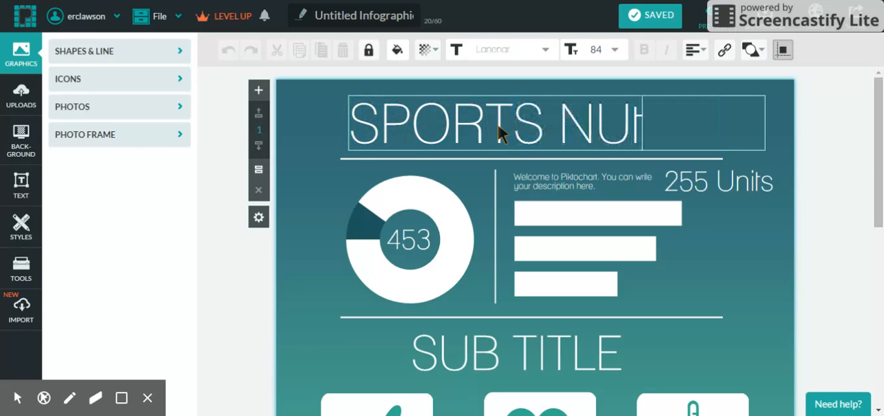
text(ITION)
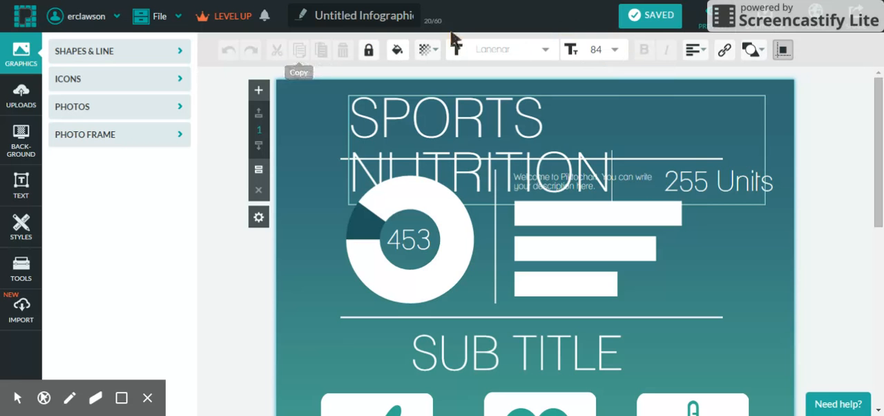
Reduce the heading's font size to 74 so it fits on one line, and centre its text.
click(616, 54)
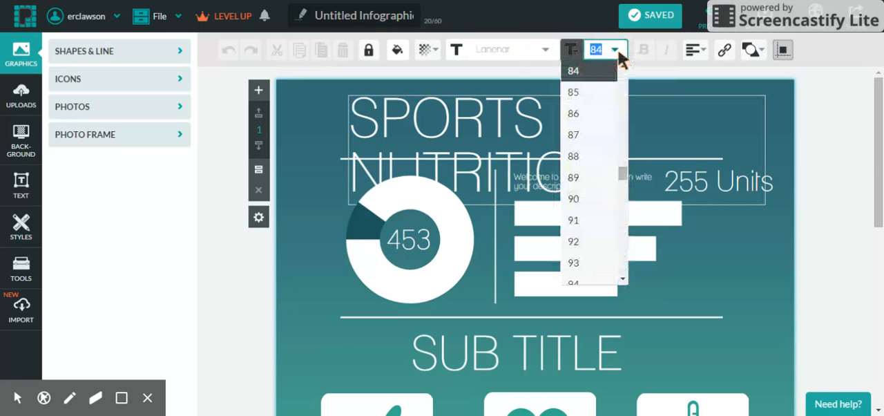
click(622, 67)
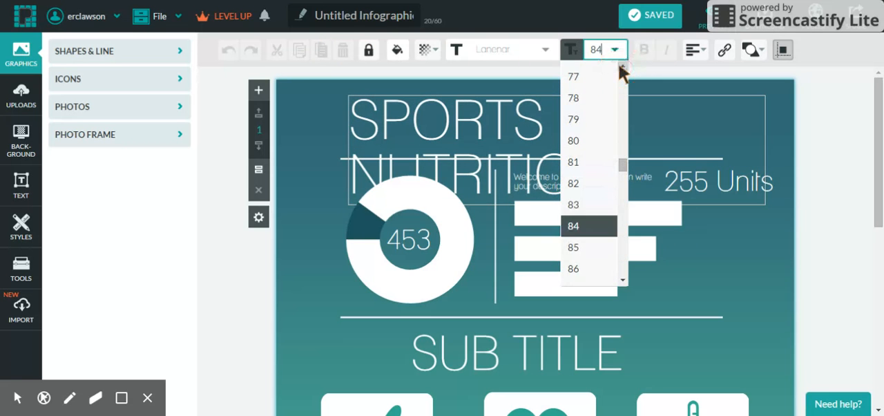
click(584, 87)
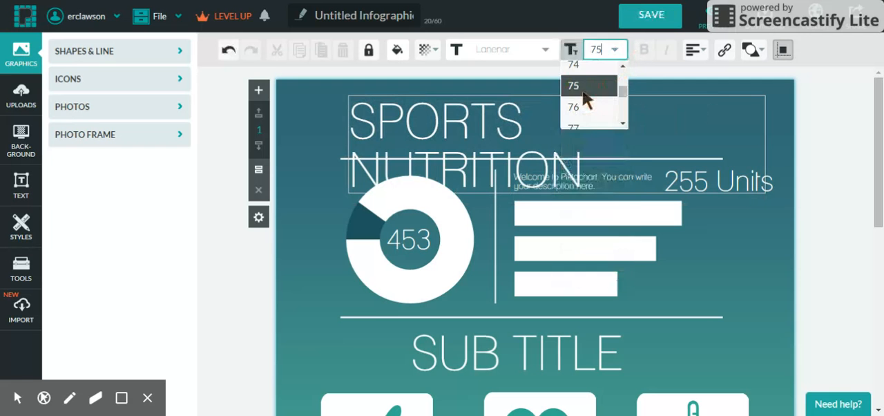
click(615, 51)
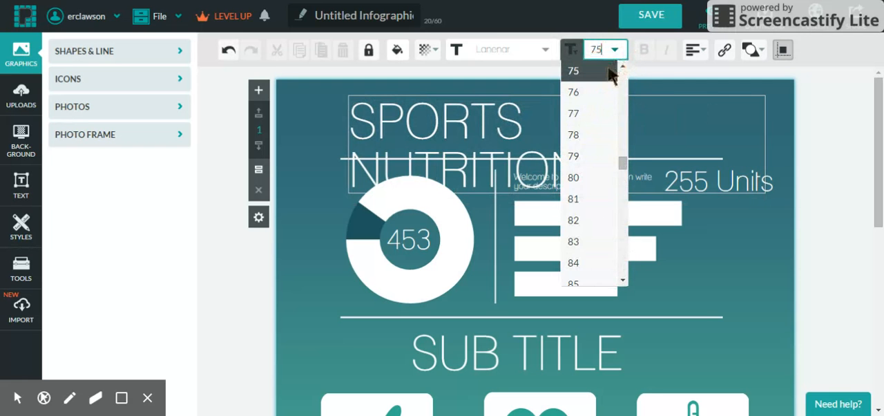
click(621, 67)
click(599, 74)
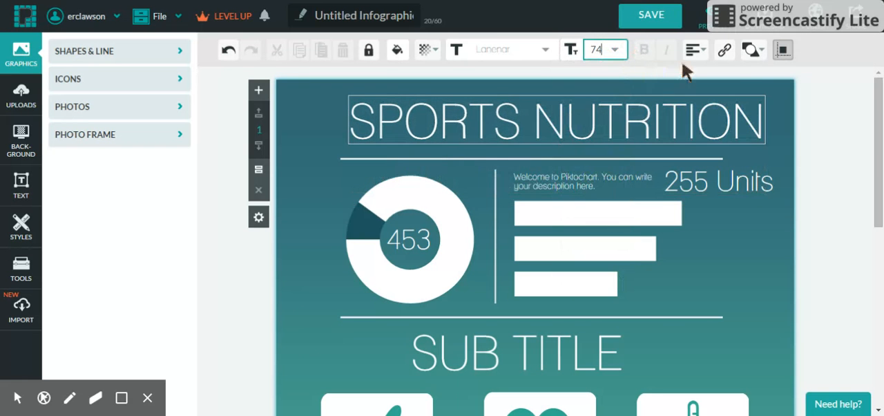
click(692, 50)
click(684, 81)
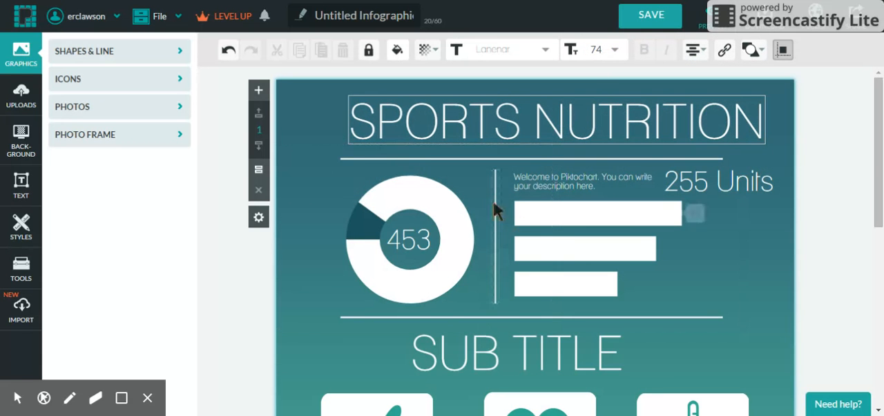
click(462, 197)
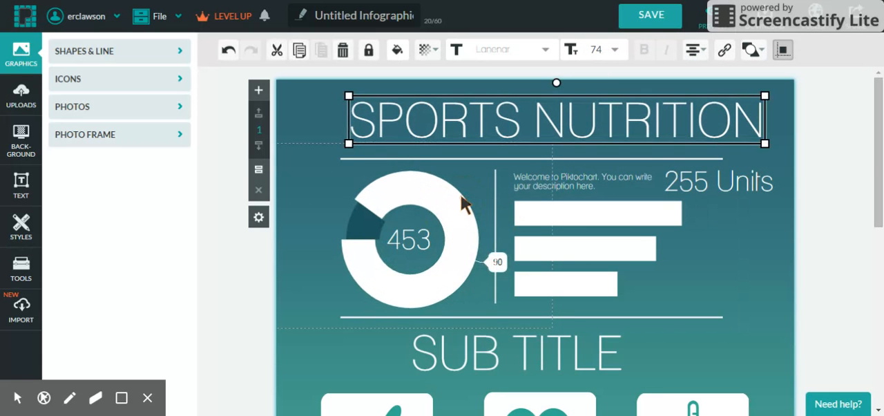
Change the donut chart below the heading to a pie chart after previewing vertical bar, triangle bar, area and stacked Venn types.
click(456, 205)
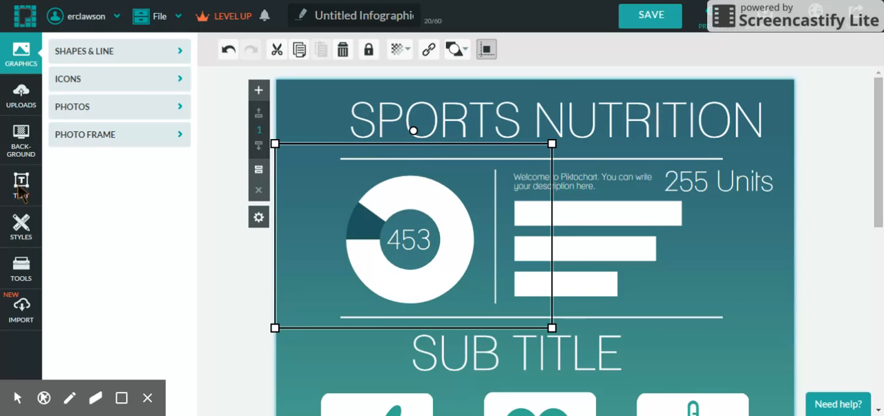
drag(408, 257, 404, 257)
double_click(404, 257)
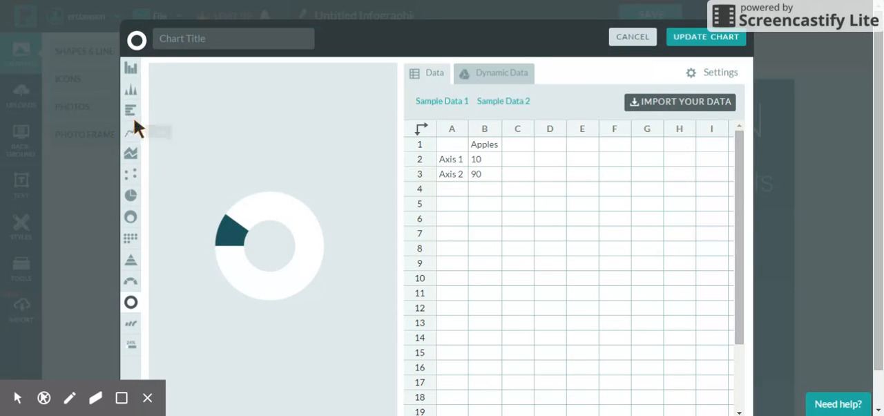
click(132, 72)
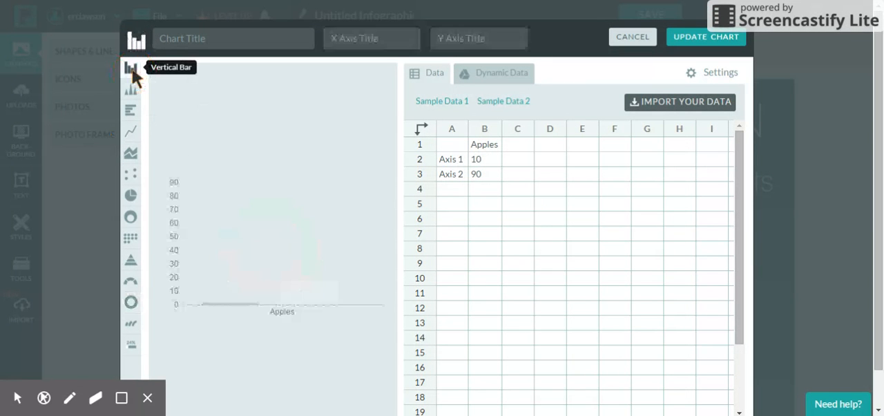
click(132, 97)
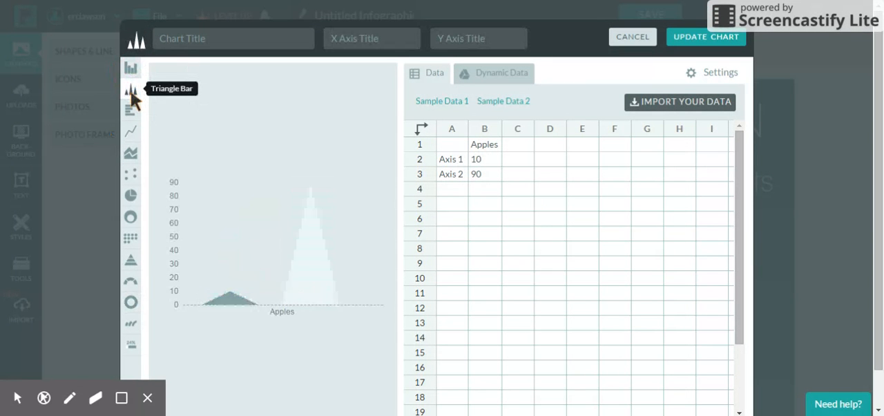
click(132, 153)
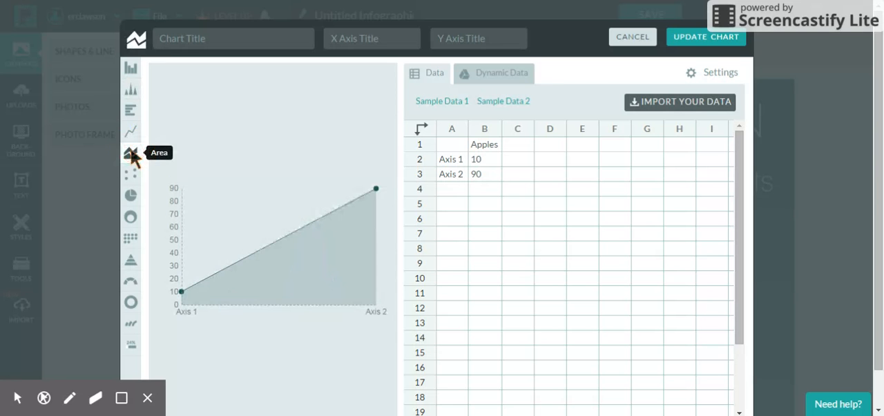
click(128, 219)
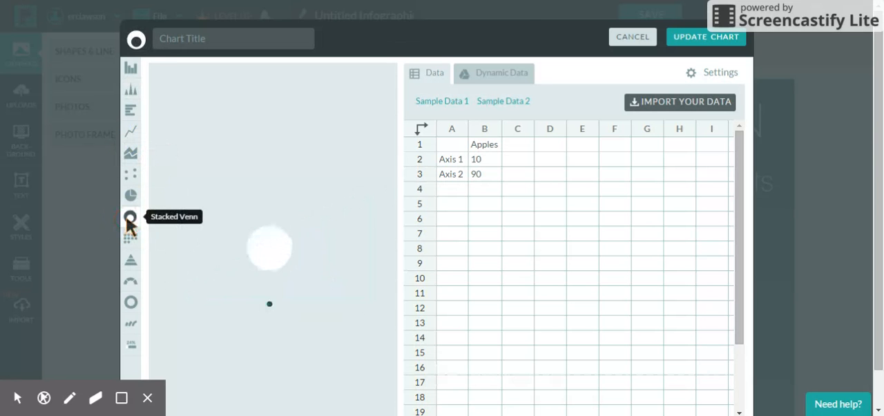
click(132, 195)
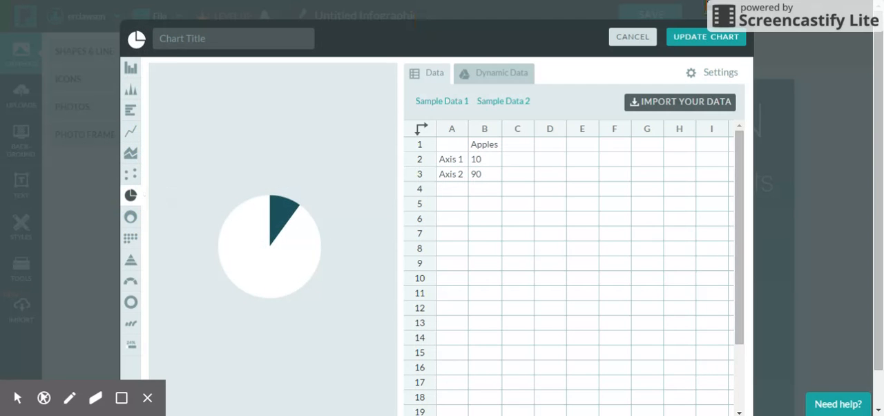
click(720, 37)
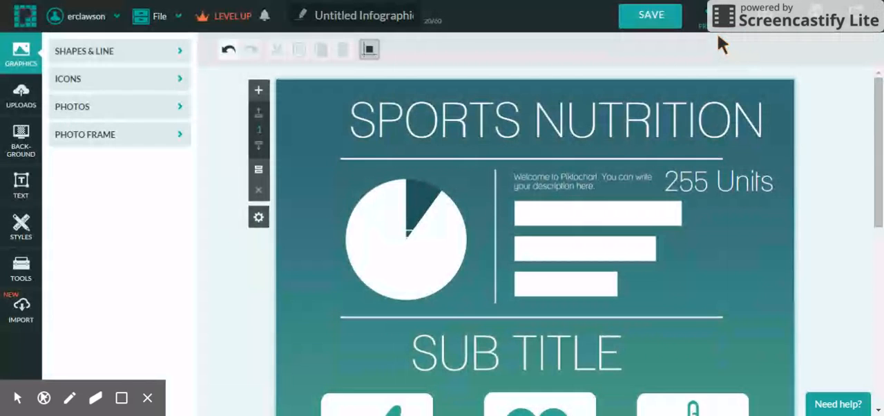
Review the pie chart's data table in the chart editor and return to the infographic.
click(405, 230)
double_click(408, 227)
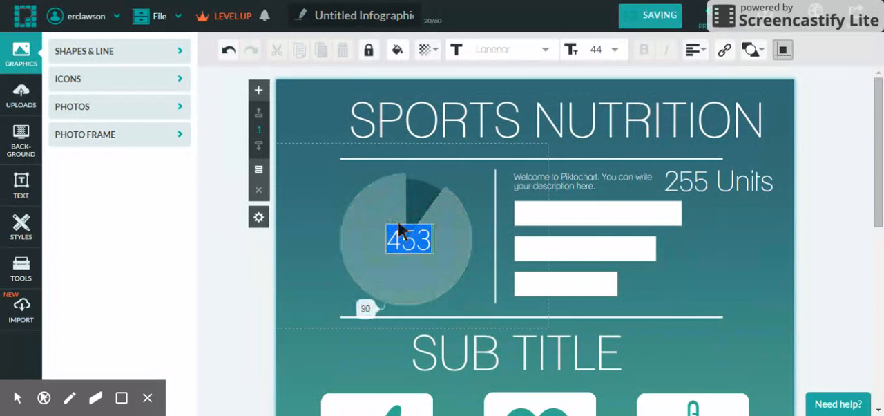
double_click(454, 208)
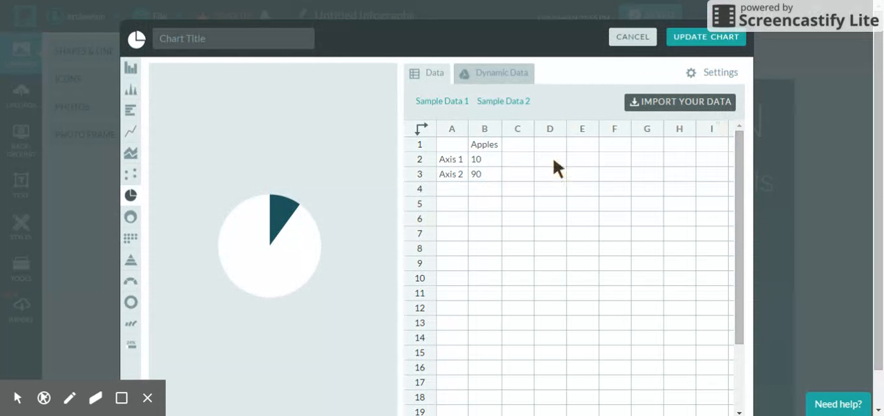
click(722, 40)
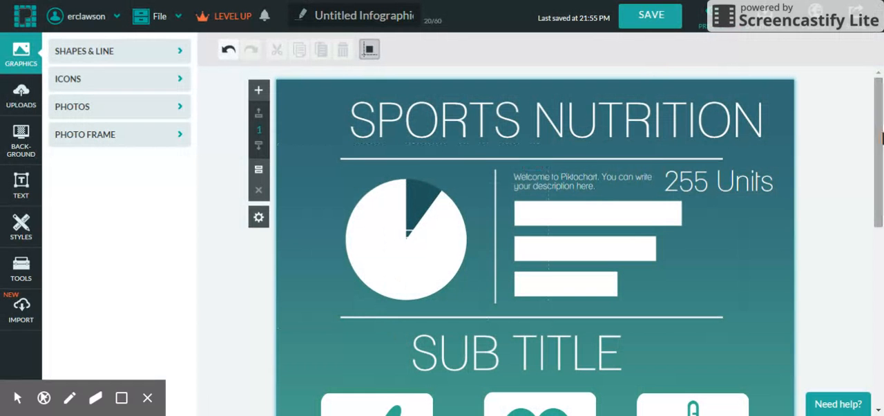
Search the icon library for "sports" and add the black running figure icon to the first block.
scroll(876, 119, down, 2)
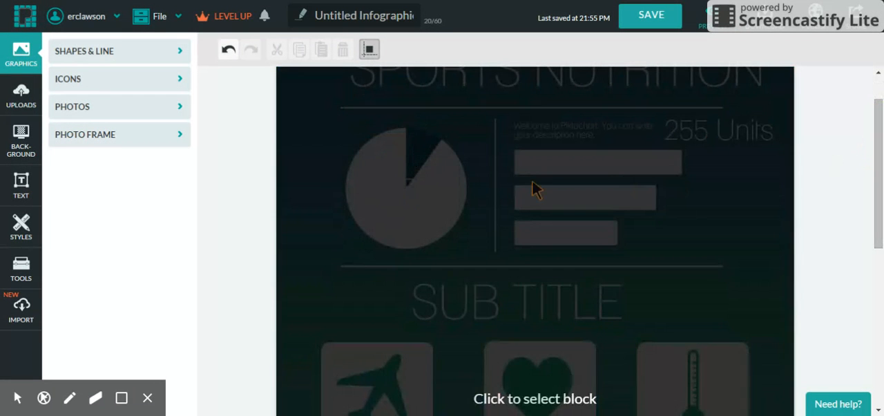
click(561, 186)
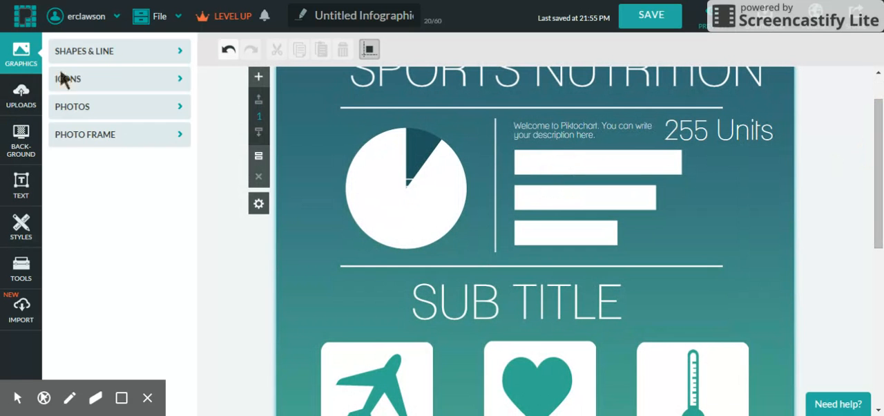
click(115, 54)
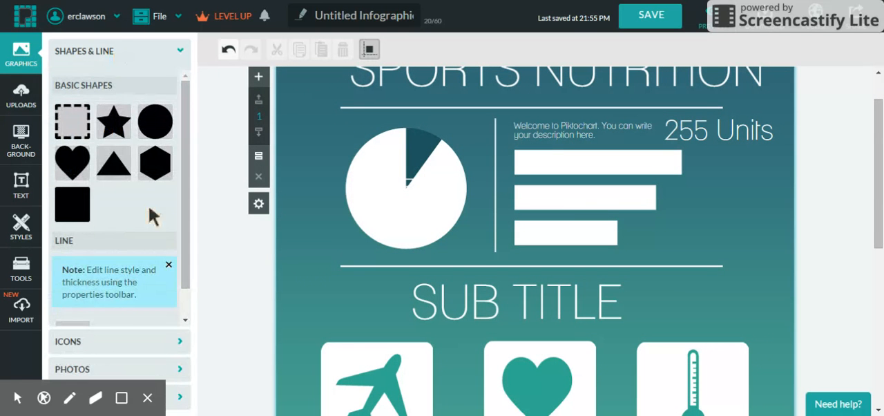
click(148, 341)
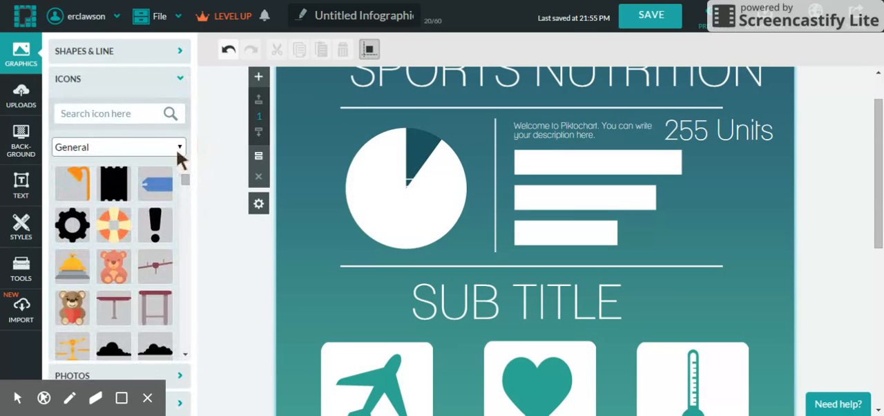
click(116, 114)
text(sports)
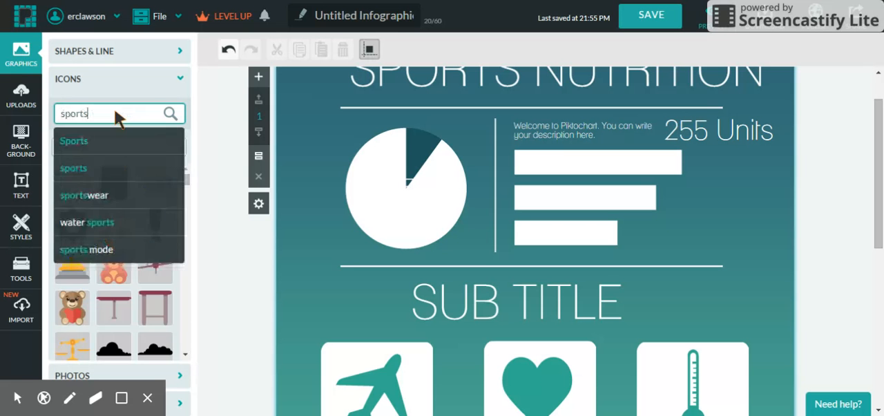
key(Return)
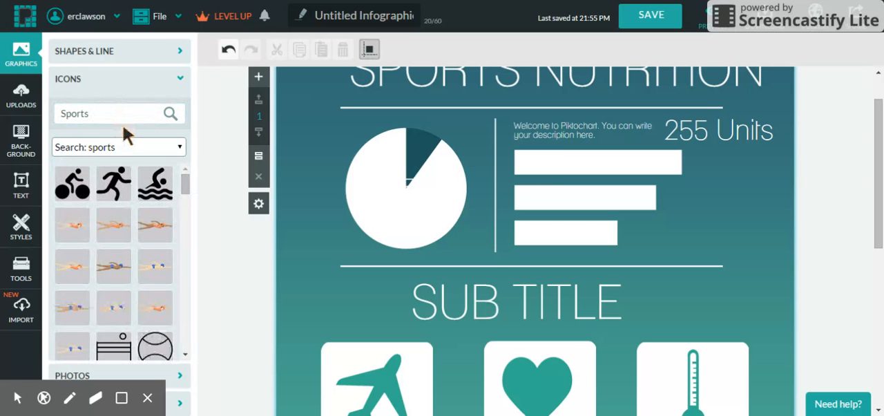
click(113, 192)
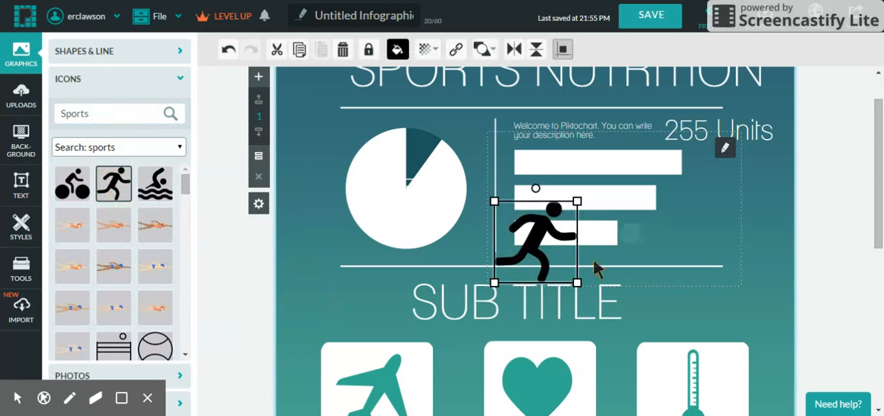
Delete the white horizontal bar chart beside the pie chart.
click(623, 214)
right_click(621, 214)
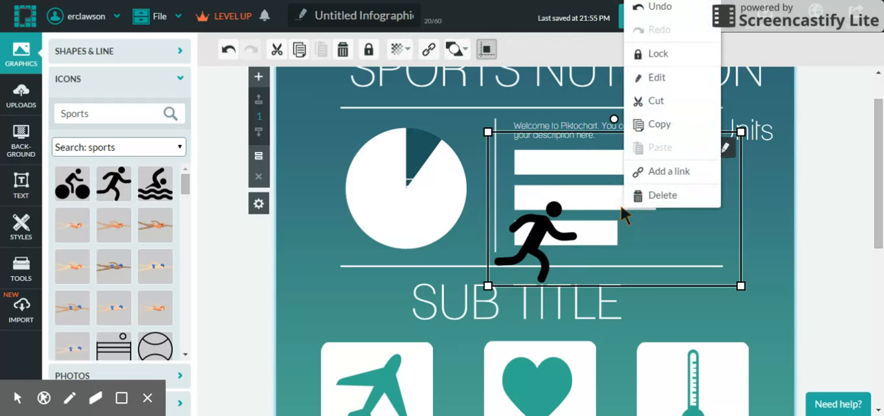
click(655, 196)
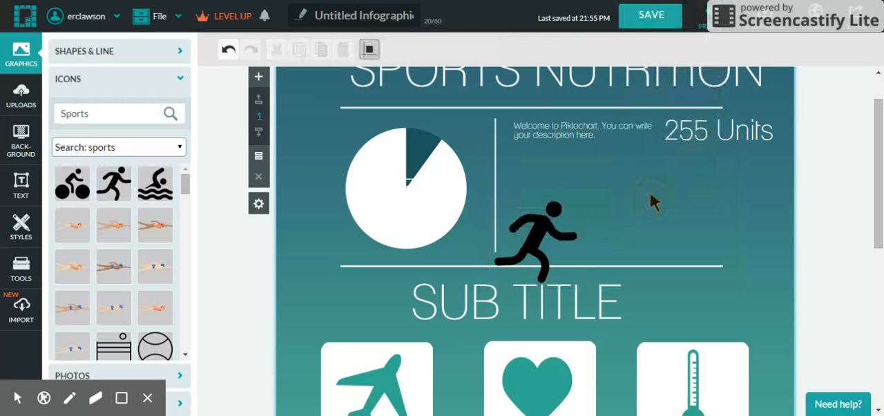
Move the running figure into the empty area under the description text and delete the "255 Units" text.
drag(552, 233, 632, 178)
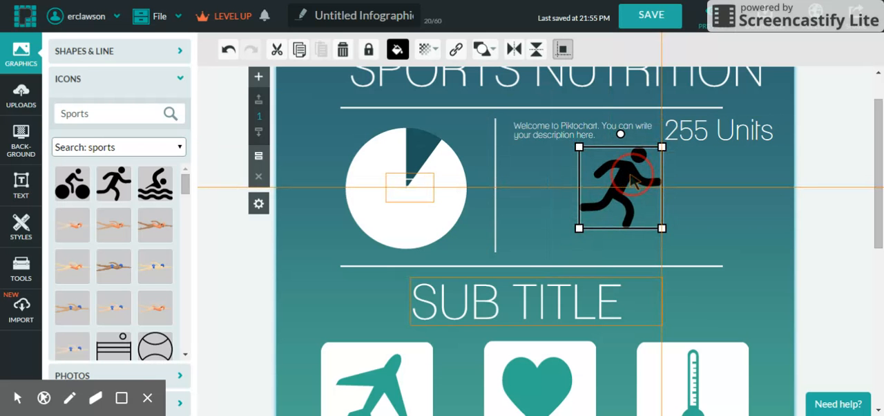
drag(632, 178, 628, 186)
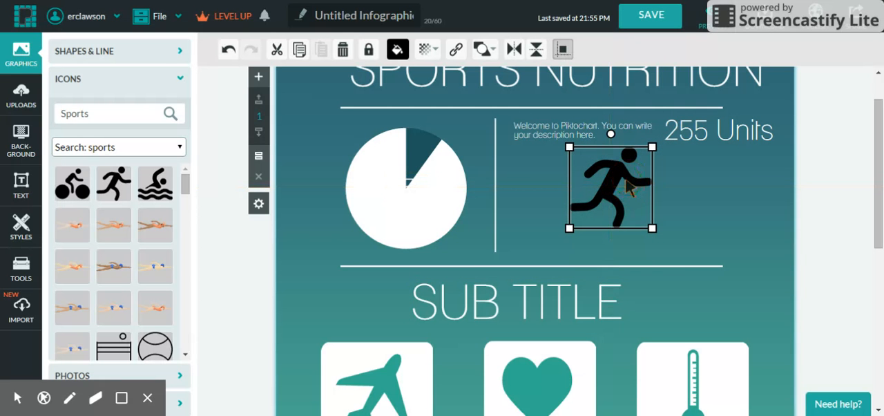
click(732, 129)
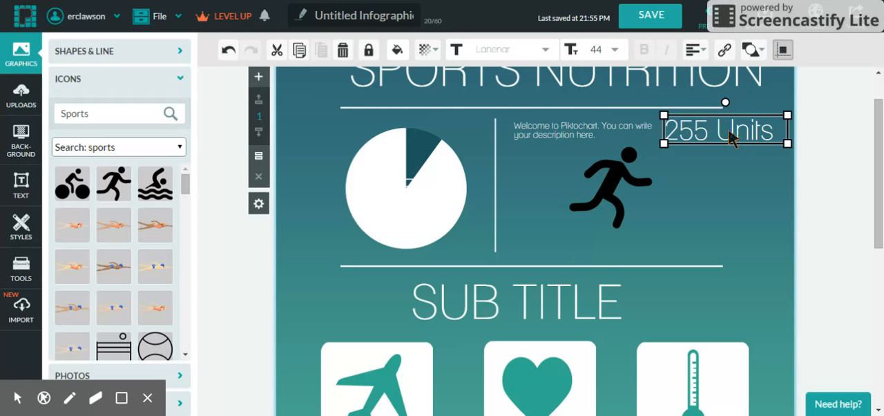
click(344, 52)
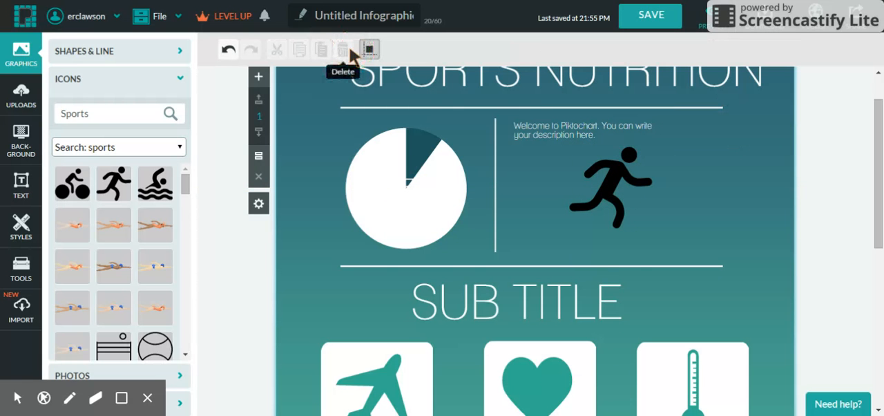
Try out the brown hexagonal Coffee text frame on the infographic and delete it again.
click(16, 189)
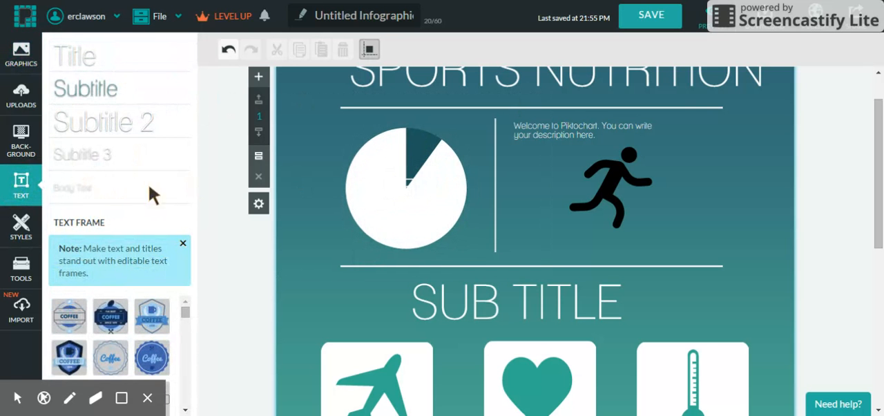
click(185, 319)
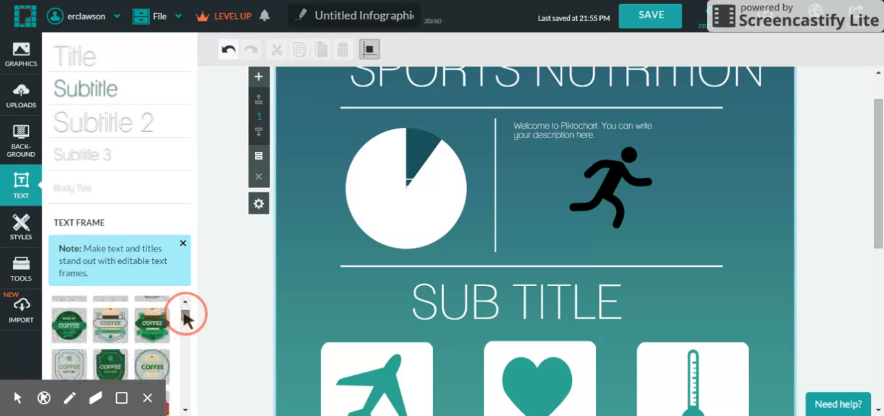
drag(184, 313, 184, 317)
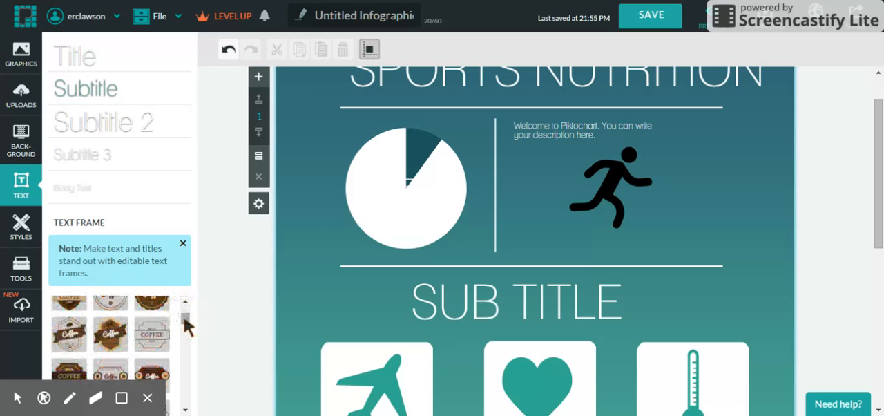
click(121, 339)
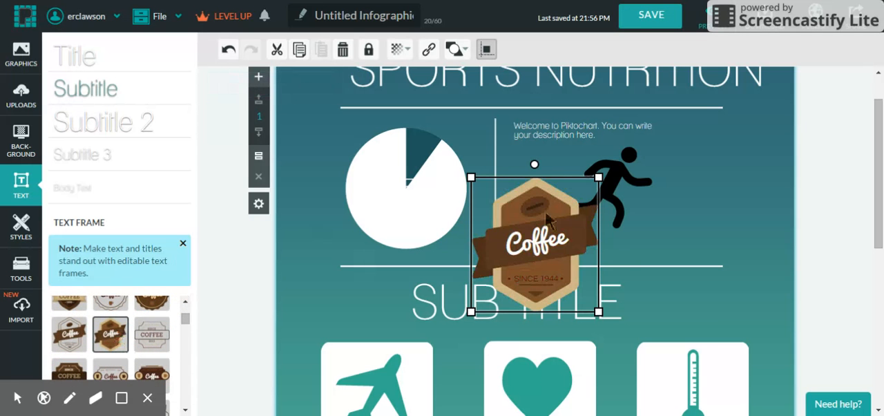
right_click(557, 224)
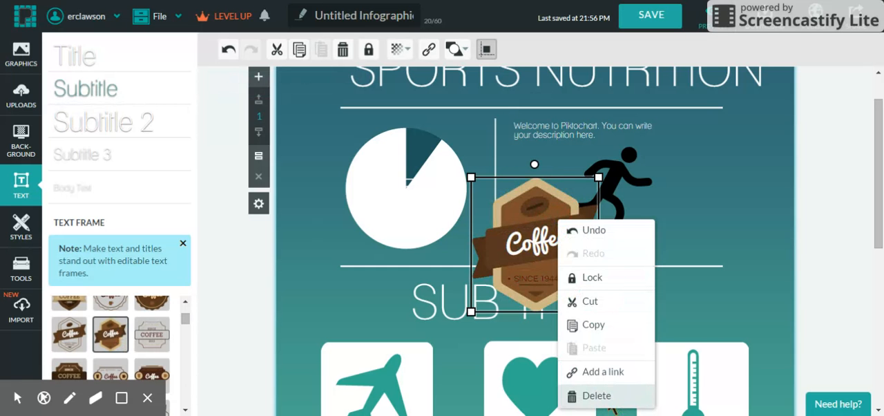
click(596, 395)
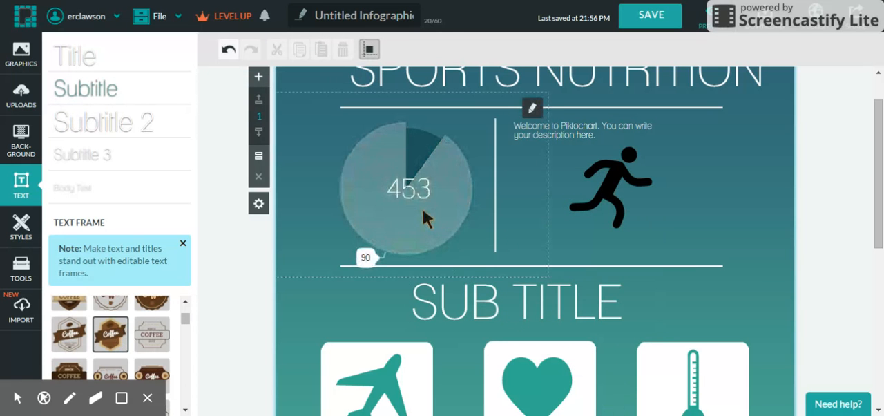
right_click(442, 196)
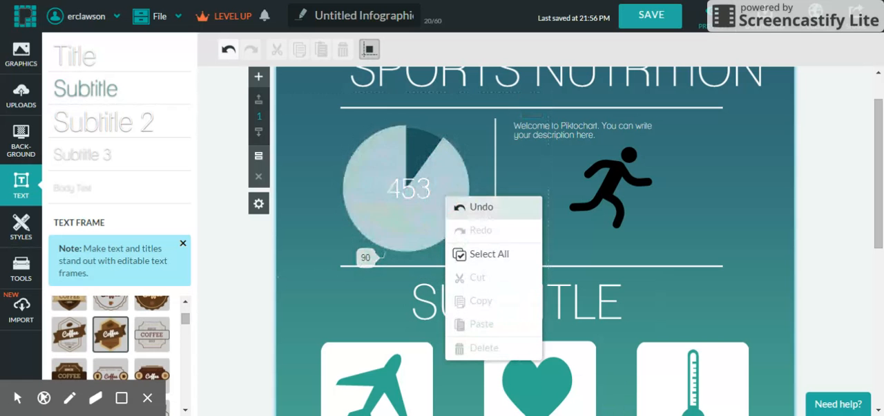
click(605, 200)
right_click(607, 201)
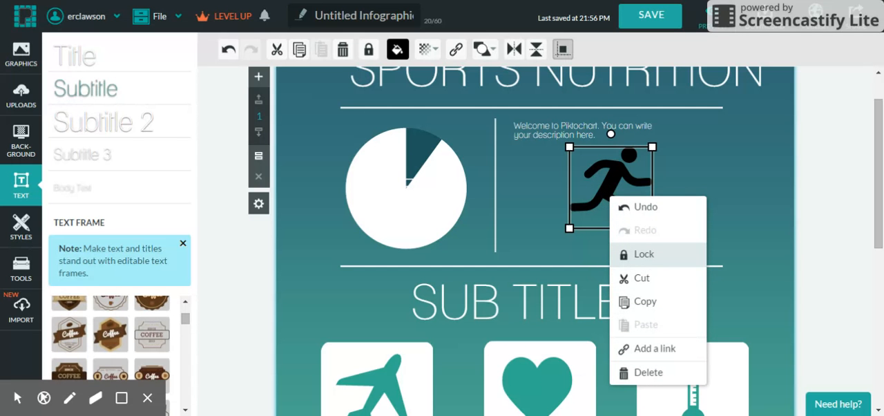
click(715, 220)
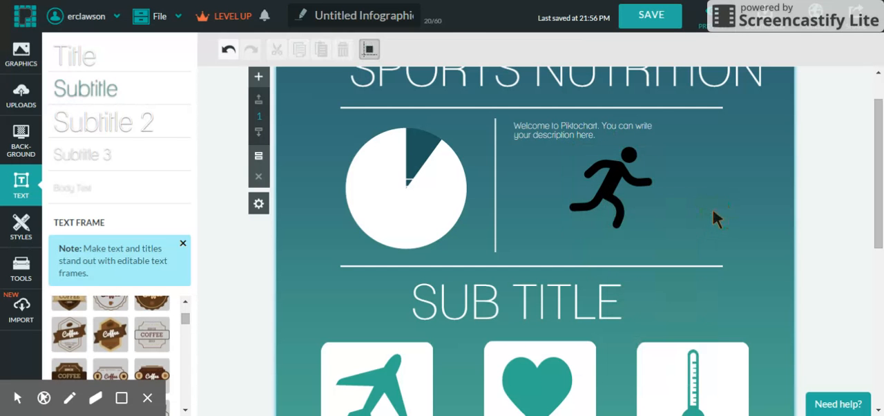
click(607, 180)
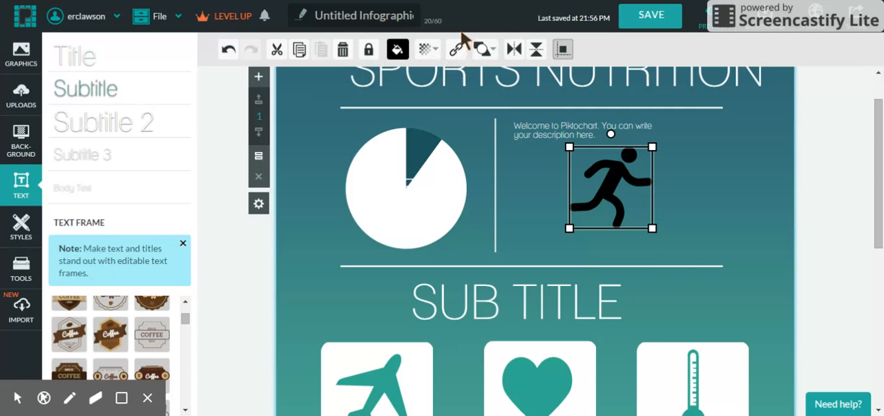
click(25, 231)
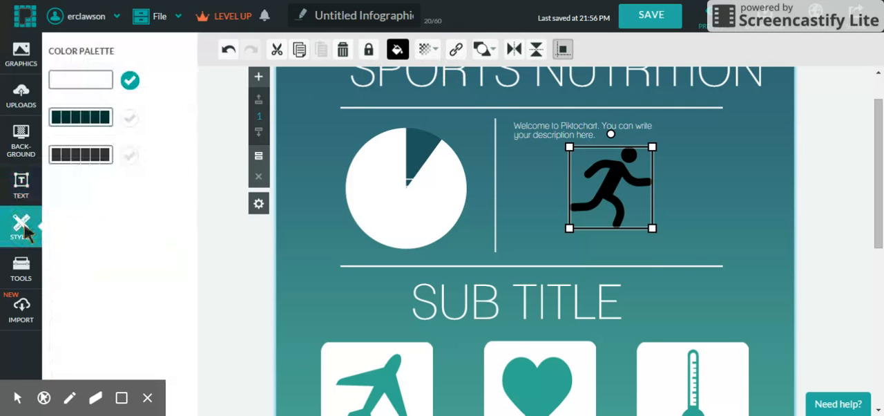
Change the first block's background image to the dark charcoal texture after trying the pale, light one.
click(24, 146)
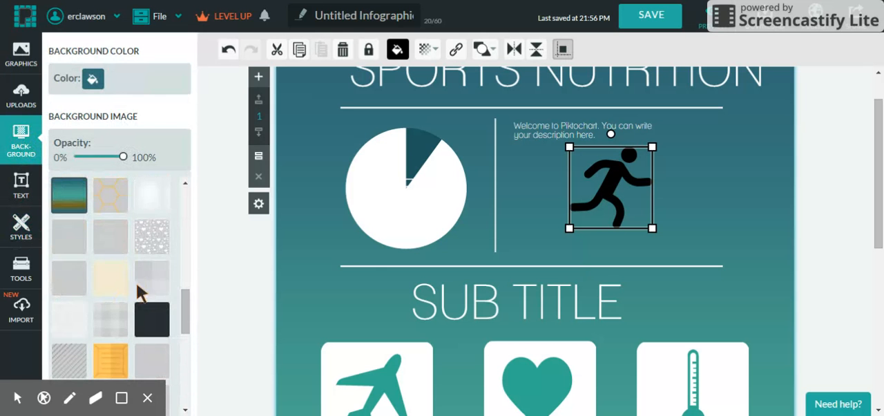
click(710, 200)
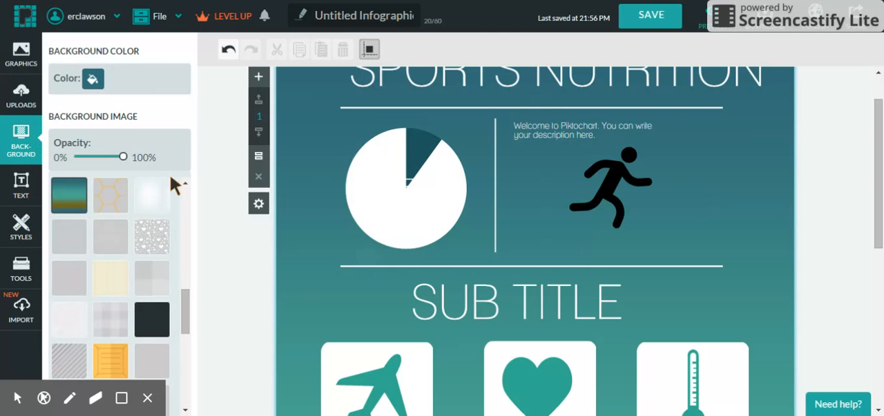
click(151, 201)
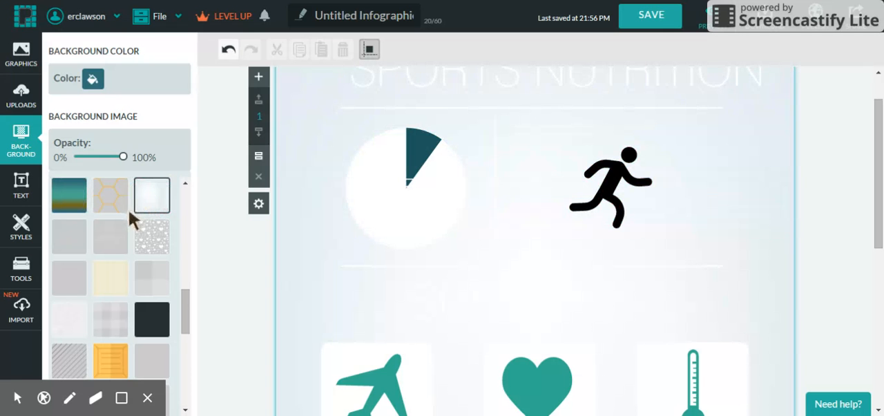
click(156, 316)
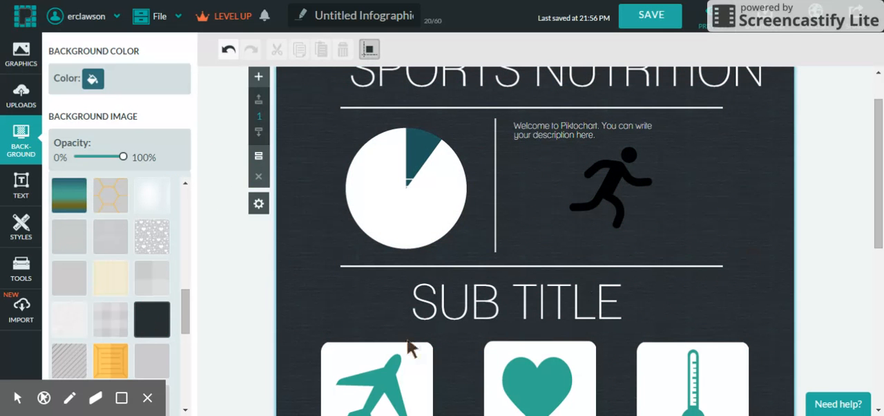
Look over the charts, maps and video insertion tools and the SurveyMonkey import option.
click(22, 271)
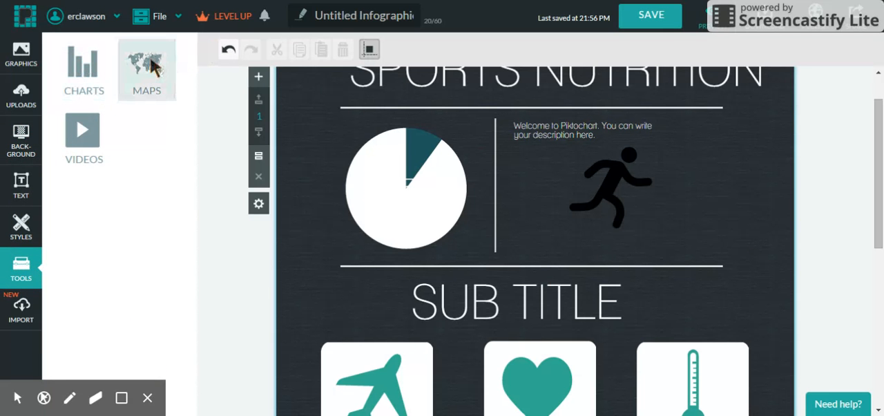
click(87, 125)
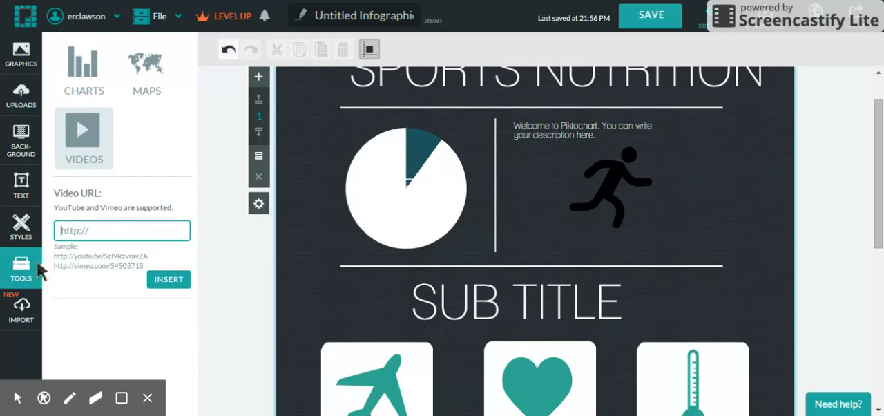
click(13, 319)
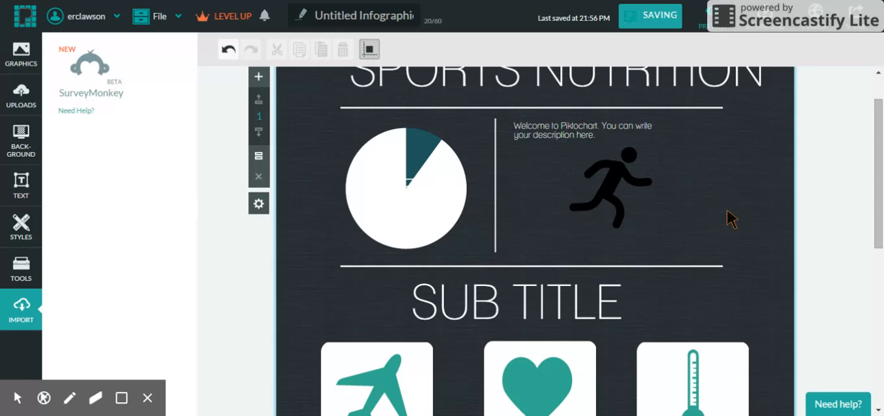
click(876, 188)
drag(877, 187, 877, 172)
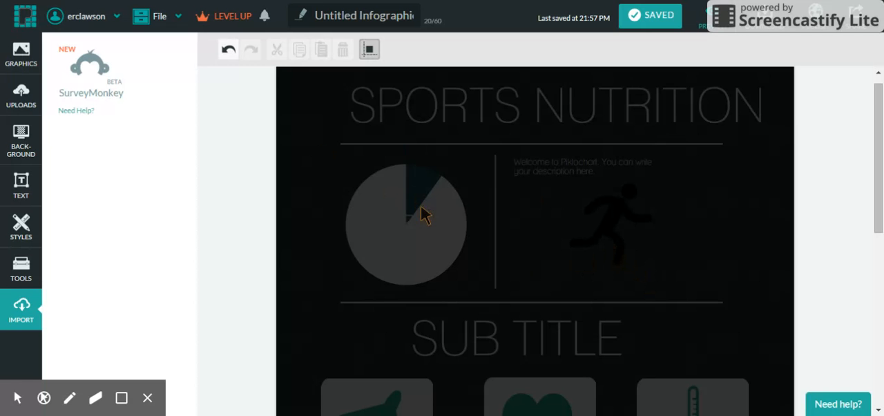
click(517, 331)
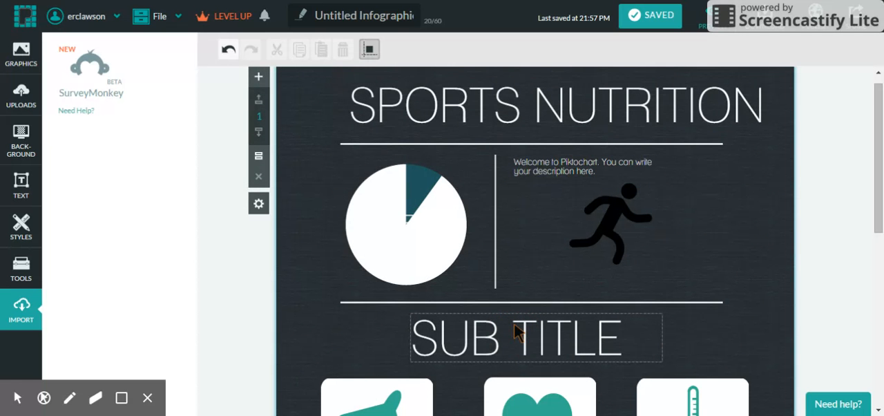
drag(878, 124, 880, 139)
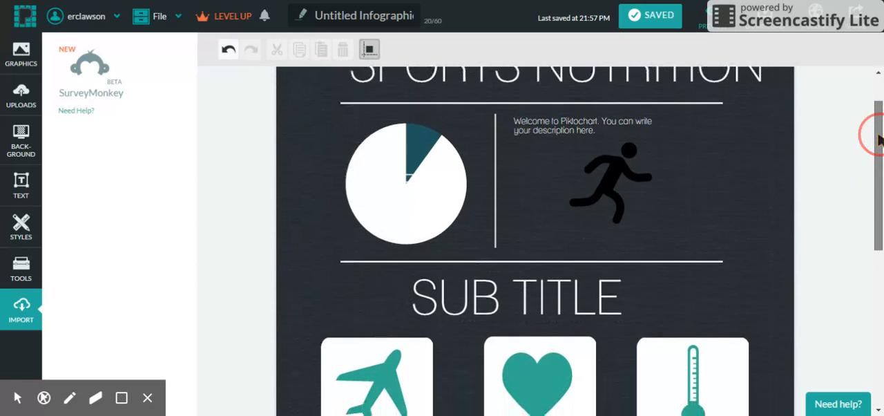
scroll(879, 140, down, 1)
scroll(878, 140, down, 1)
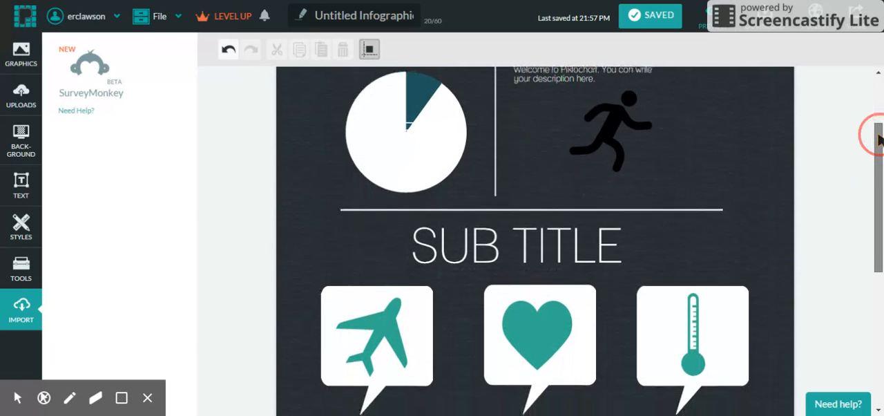
Select the block containing the speech-bubble icons and upload the picture of vegetables on a wooden surface from the computer.
scroll(878, 139, down, 1)
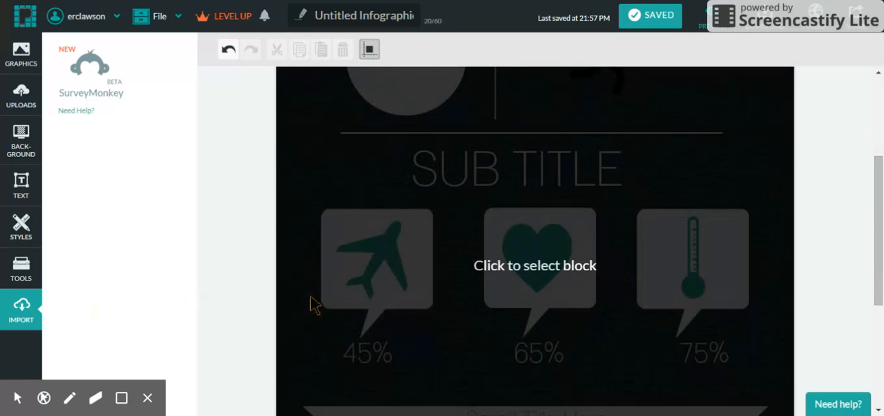
click(491, 277)
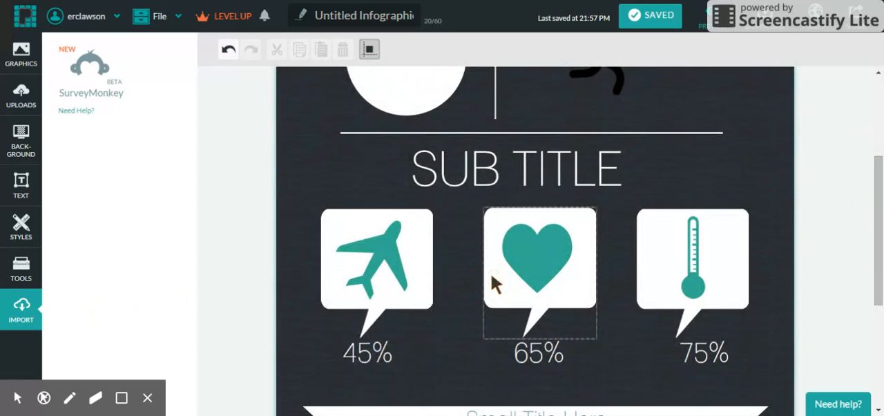
click(19, 103)
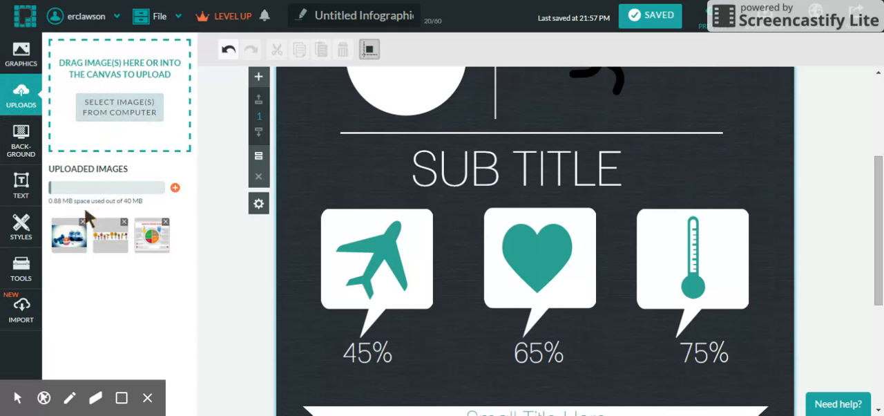
click(146, 104)
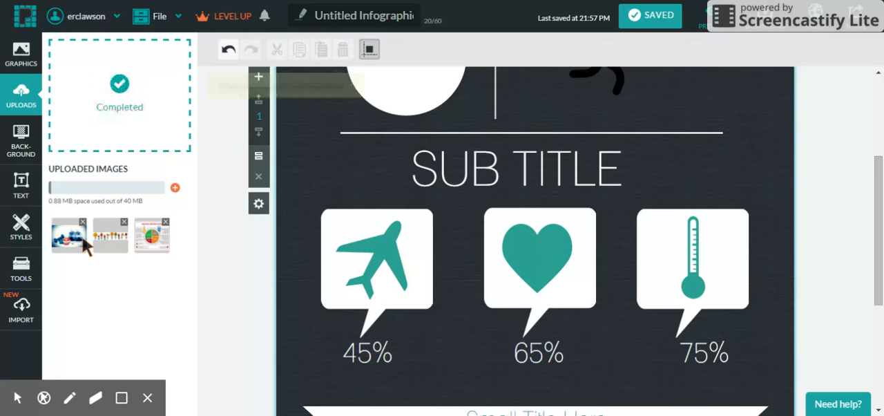
Insert the uploaded picture of fruit and vegetables on forks and move it to just below the SUB TITLE text.
mouse_move(121, 242)
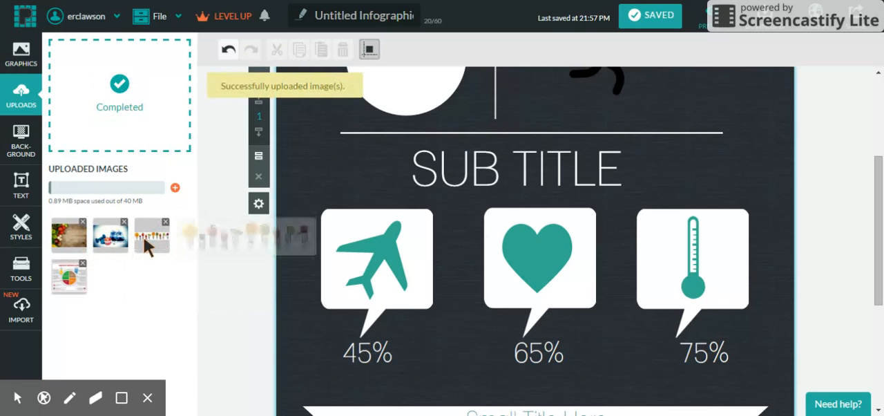
click(148, 243)
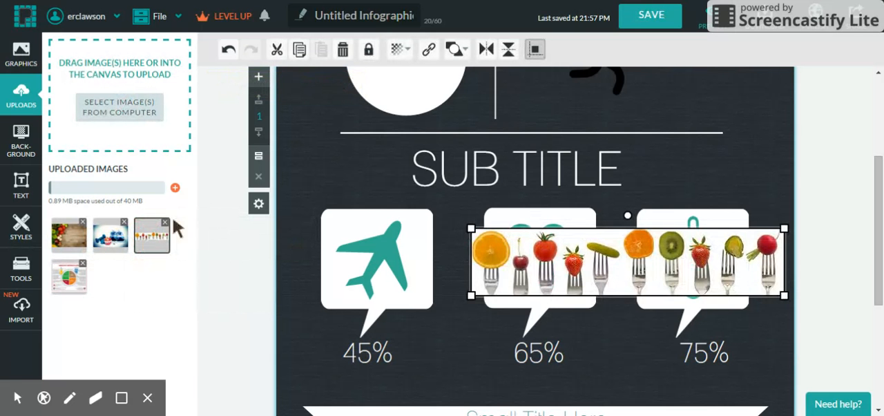
drag(631, 283, 530, 242)
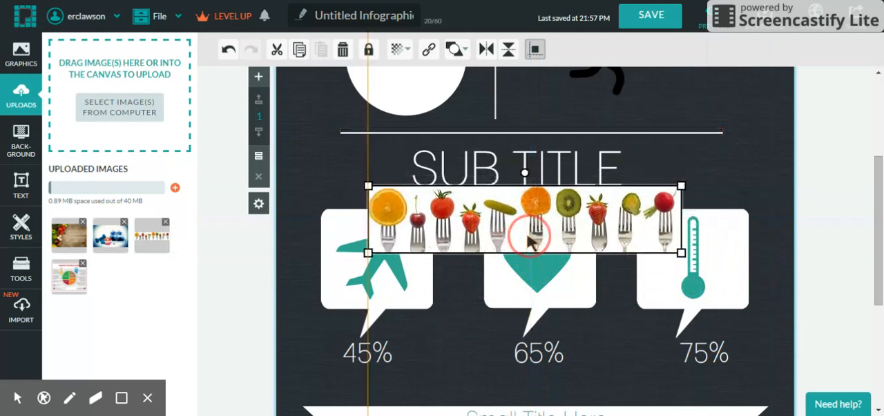
Delete the SUB TITLE text and move the fruit-and-forks picture up into its place beneath the divider line.
click(511, 153)
right_click(512, 154)
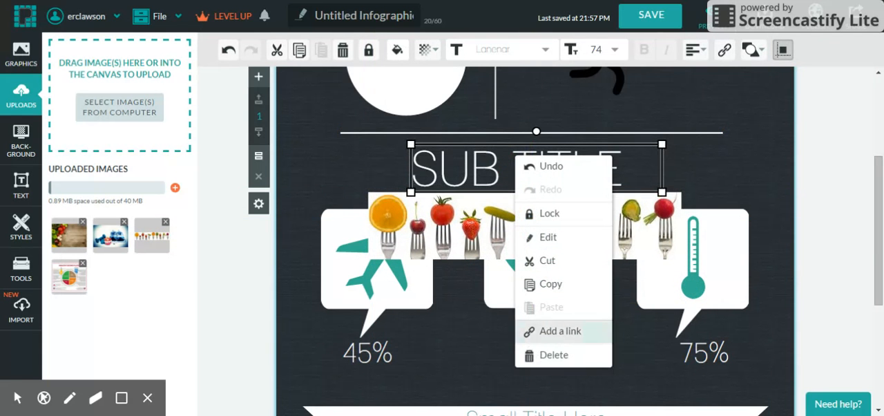
click(546, 354)
drag(537, 252, 534, 192)
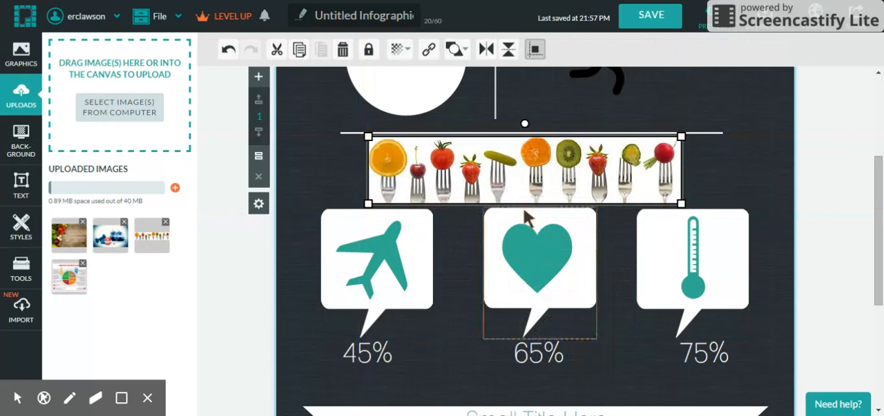
Review the infographic's lower section and page through the "Healthy Weight Gain and Loss" example presentation up to the Eating Disorders slide.
click(880, 230)
scroll(879, 230, down, 3)
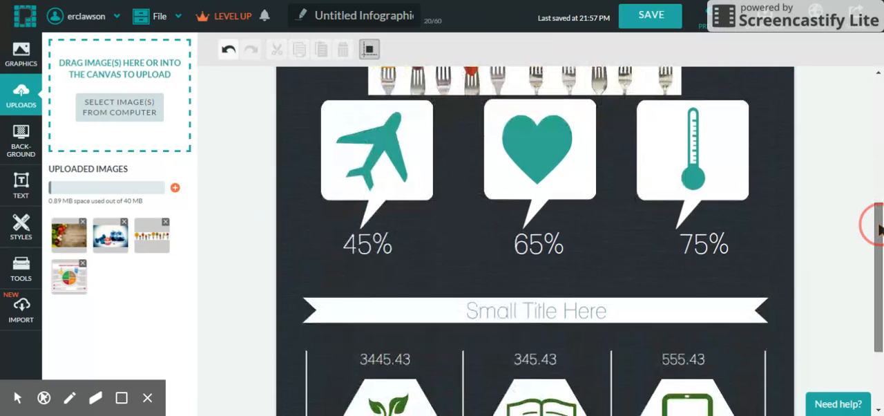
scroll(877, 225, up, 5)
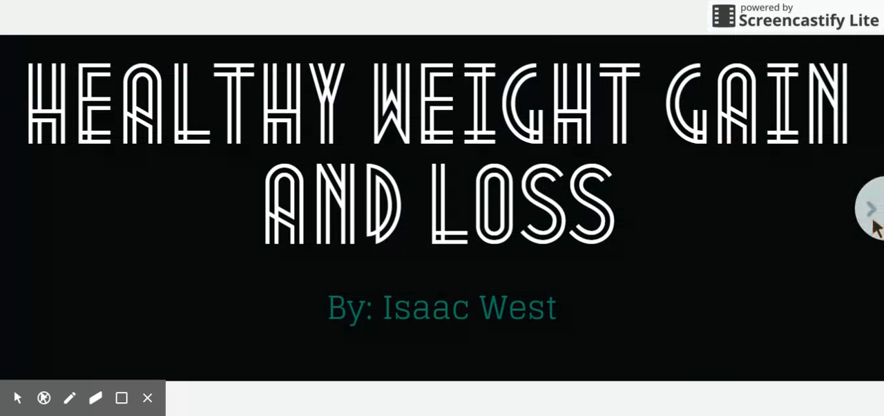
click(876, 206)
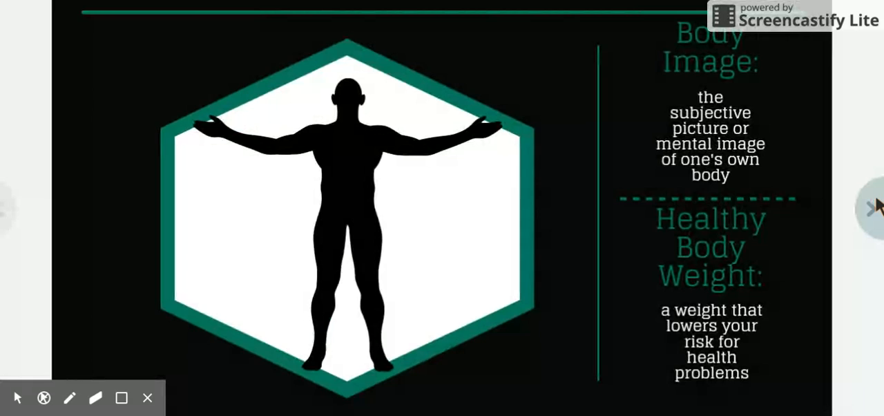
click(876, 206)
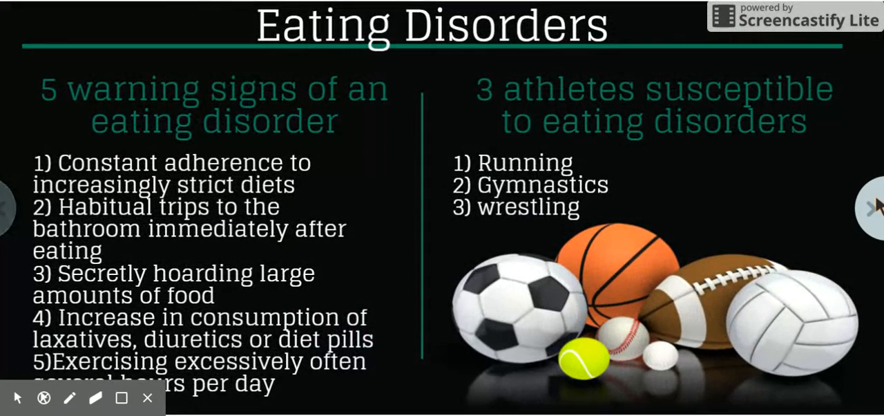